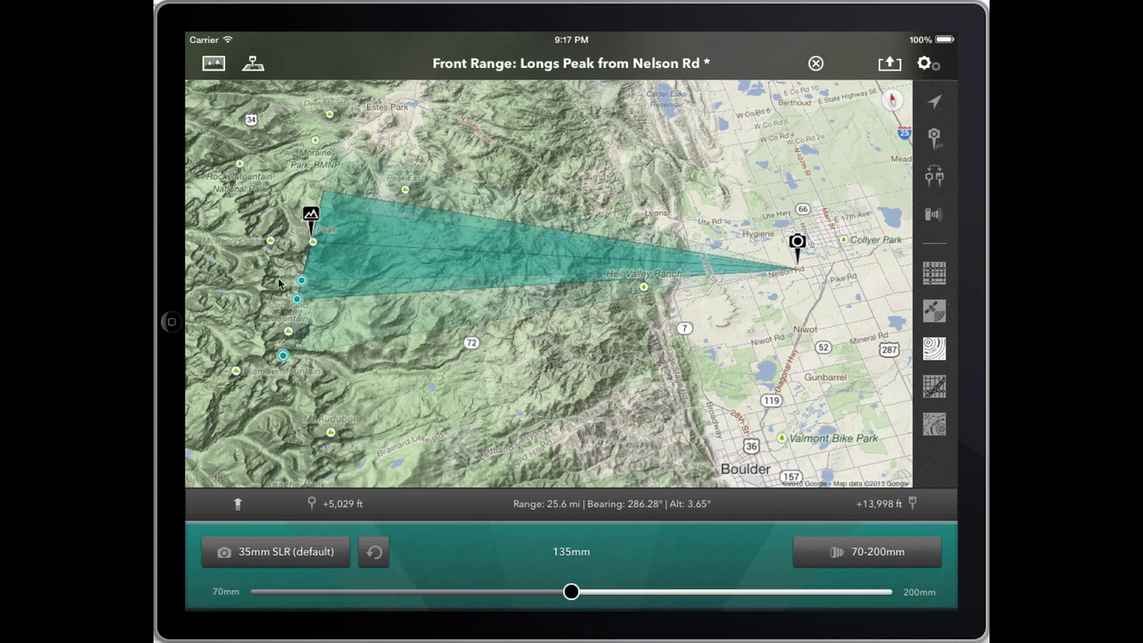
Preview the camera's view in Street View, look around, and return to the map.
mouse_move(752, 308)
mouse_down()
mouse_move(763, 342)
mouse_move(879, 234)
mouse_move(795, 211)
mouse_up()
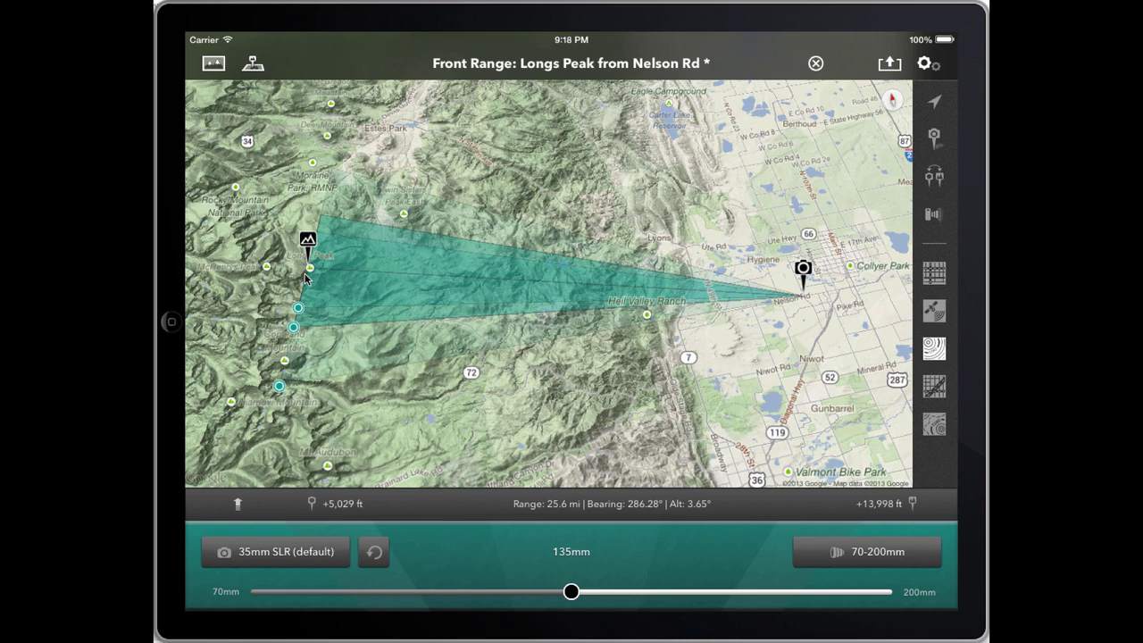
click(931, 217)
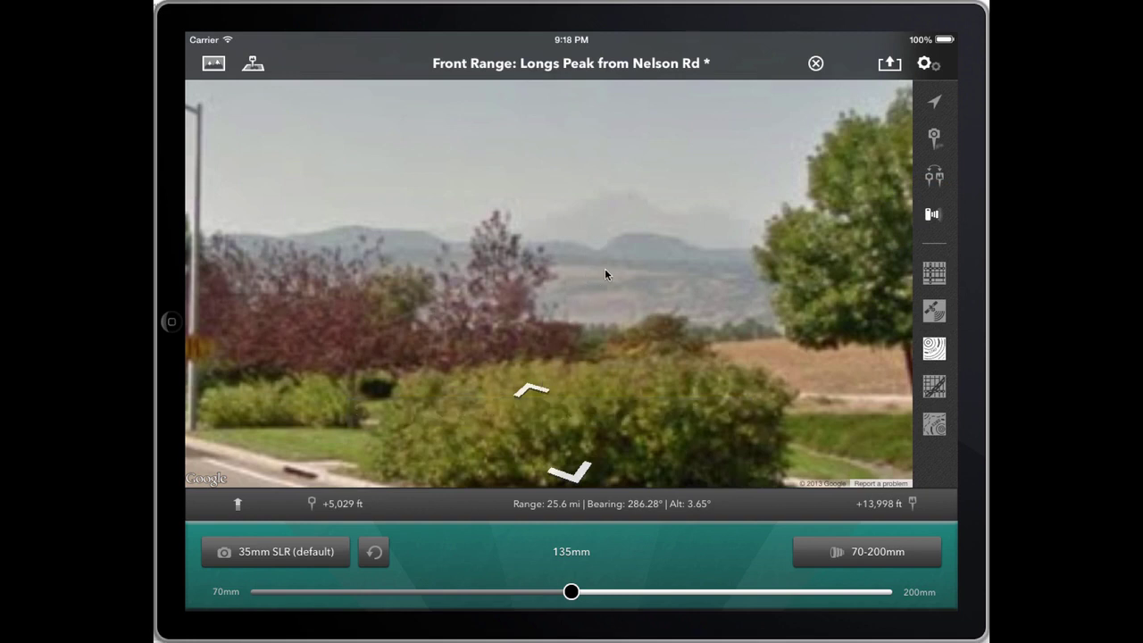
mouse_move(514, 295)
mouse_down()
mouse_move(585, 289)
mouse_move(576, 301)
mouse_up()
click(931, 217)
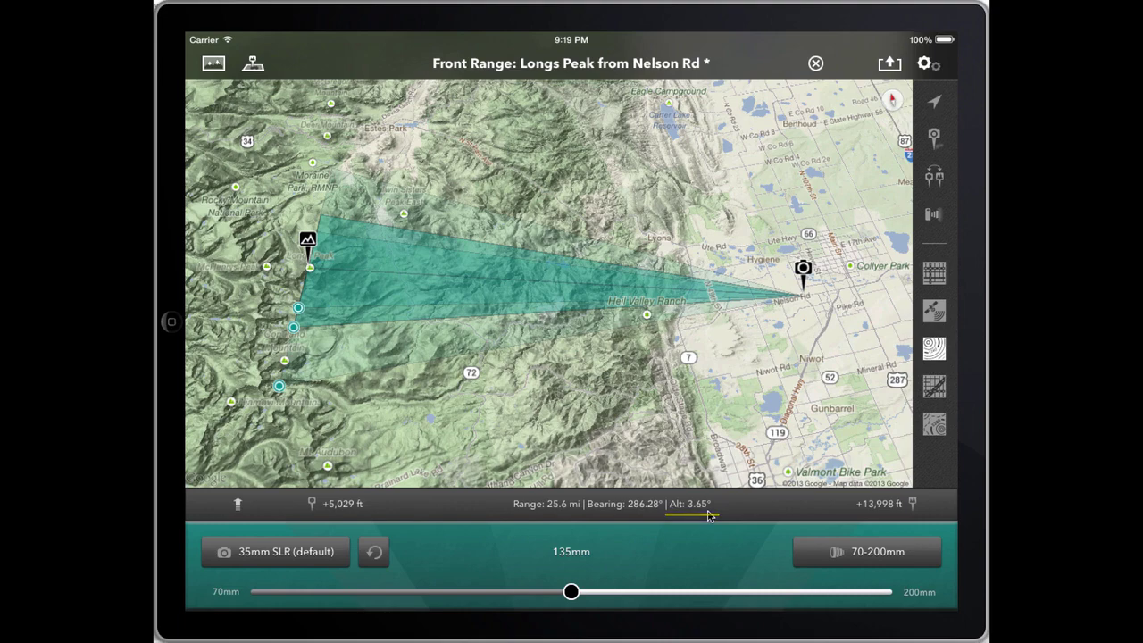
Expand the line-of-sight profile with the feet elevation overlay on and vertical FOV shading off.
click(747, 511)
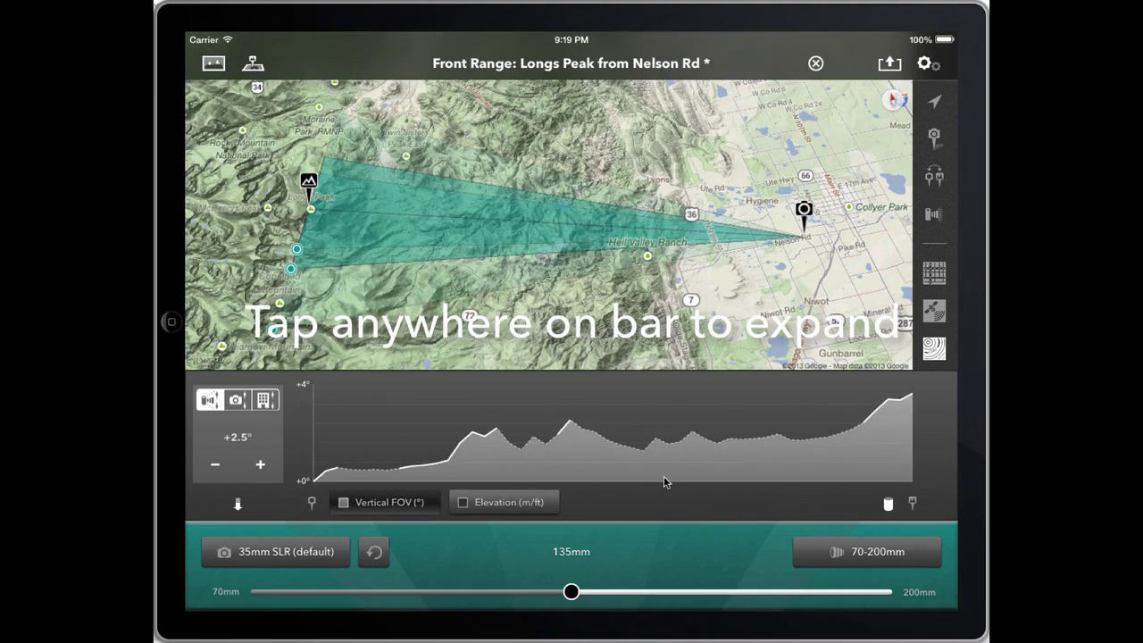
click(489, 505)
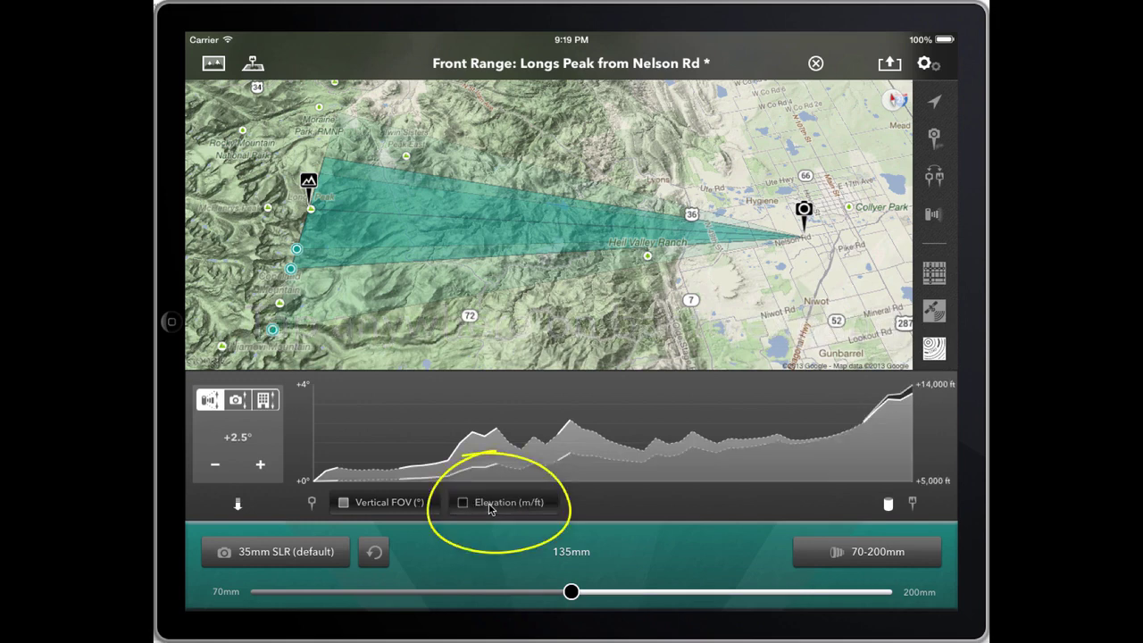
click(416, 507)
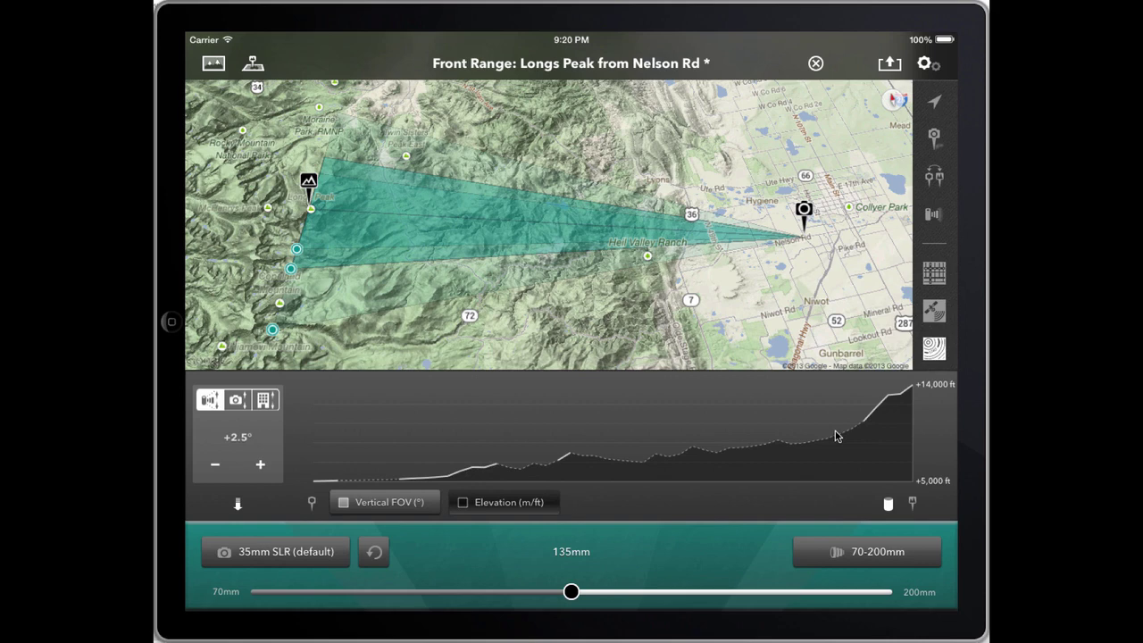
Toggle vertical FOV and elevation overlays to compare, ending with elevation off on the +0° to +4° profile.
click(410, 505)
click(461, 507)
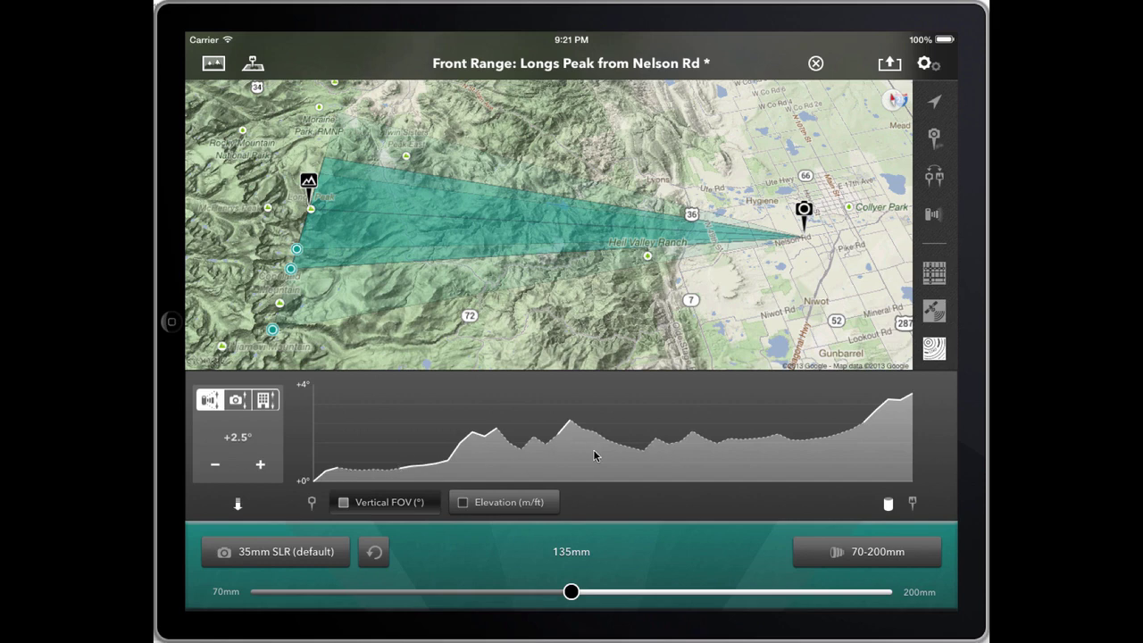
click(509, 505)
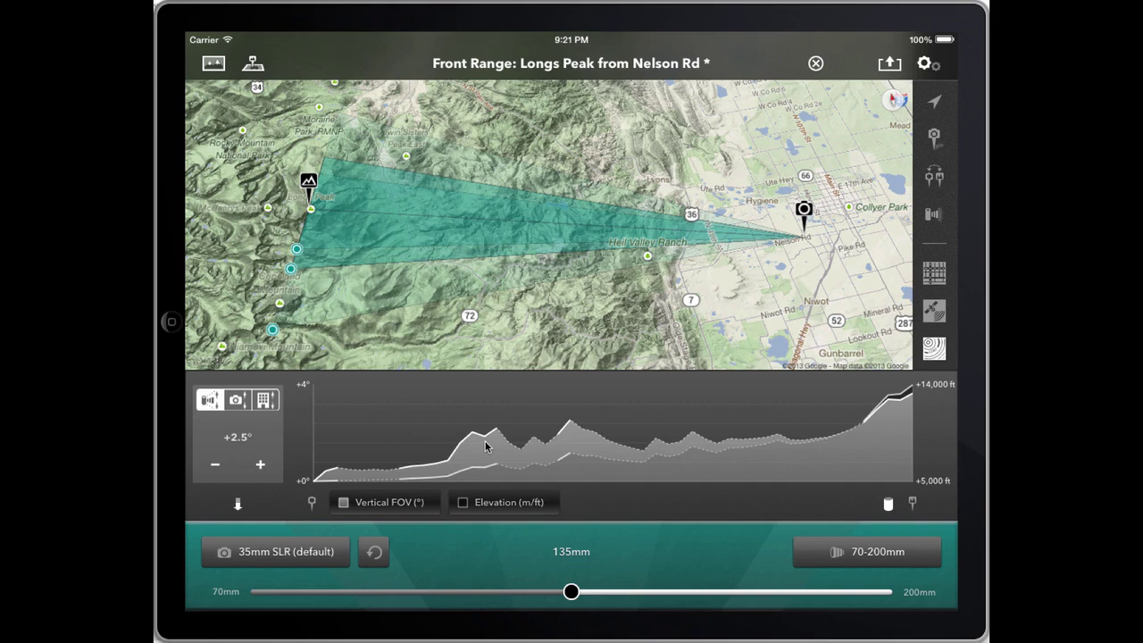
click(478, 502)
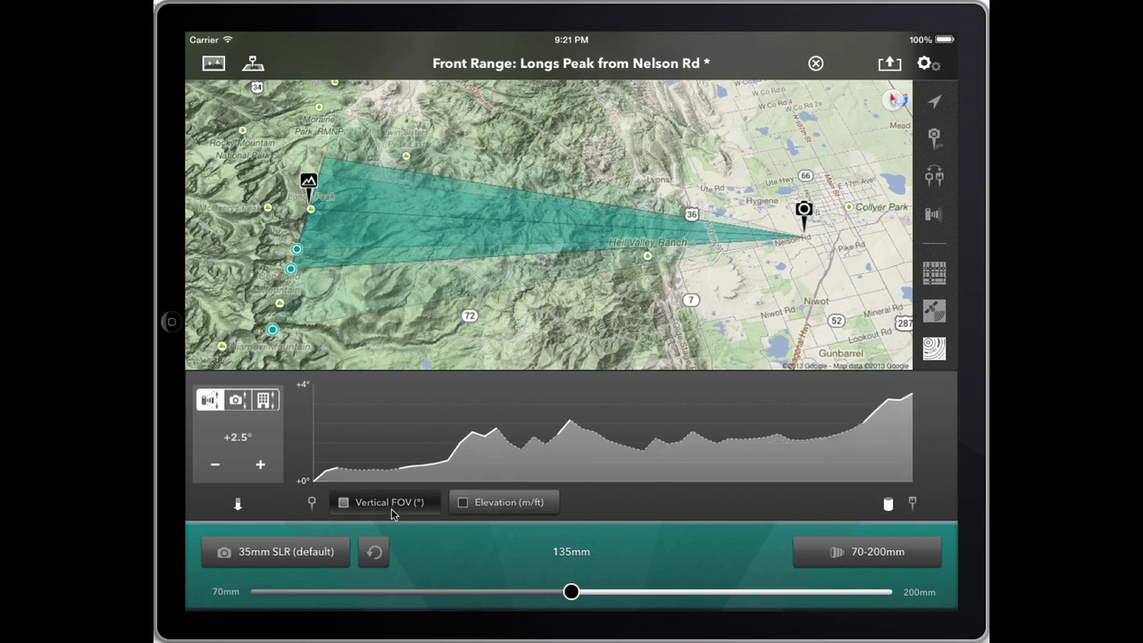
Zoom the chart out, set the lens to 131mm, toggle elevation, and collapse the profile to the info bar.
double_click(573, 452)
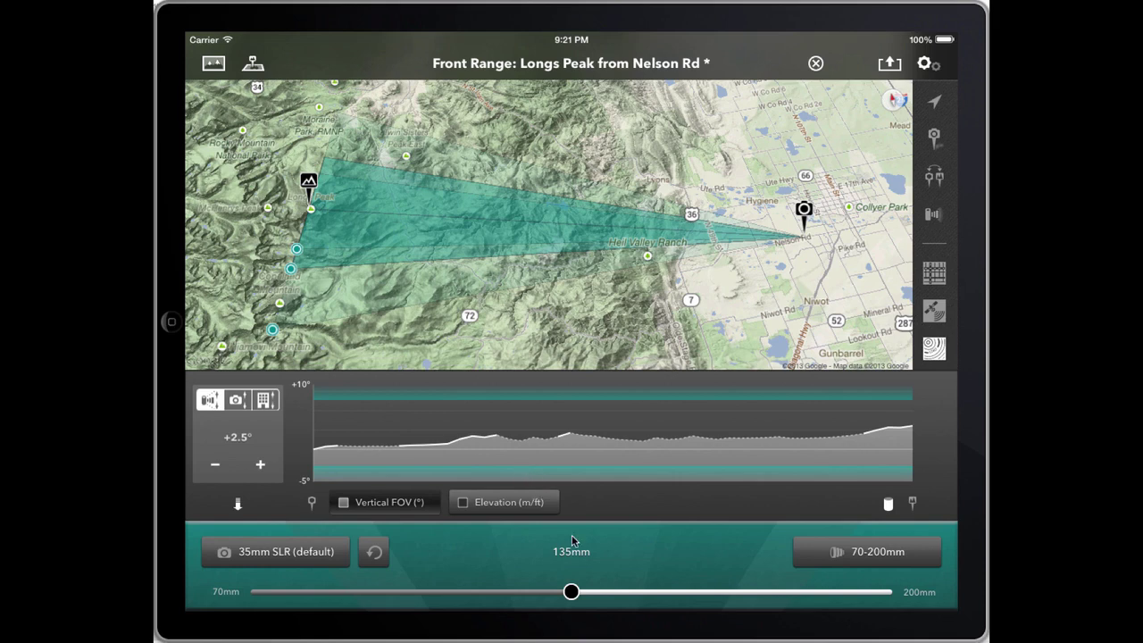
mouse_move(571, 592)
mouse_down()
mouse_move(884, 592)
mouse_move(362, 592)
mouse_move(550, 593)
mouse_up()
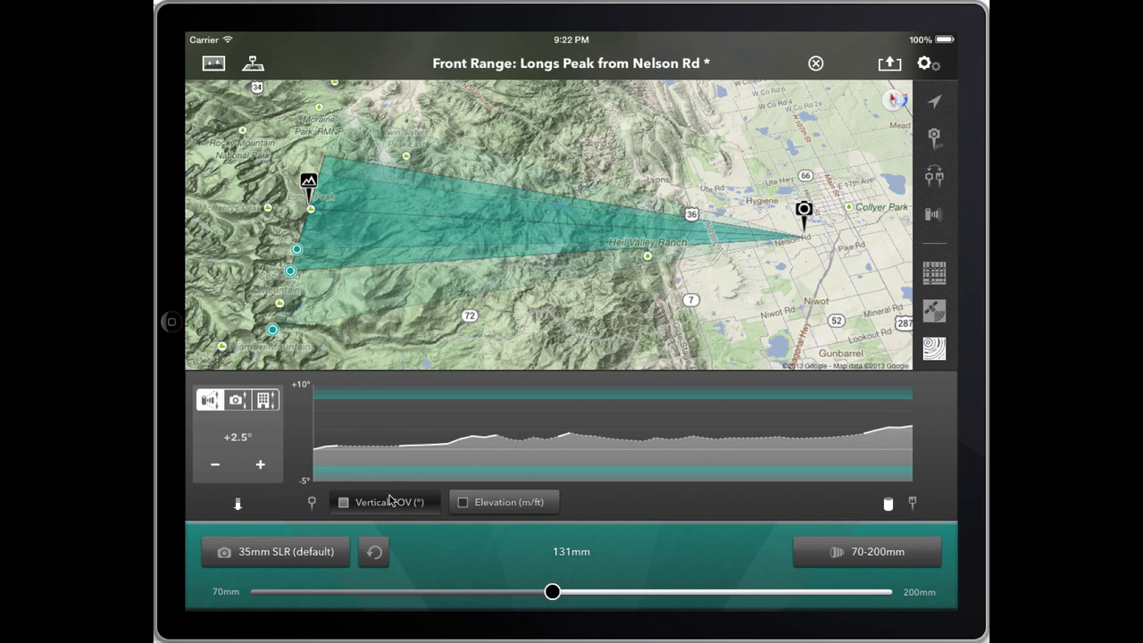
click(462, 506)
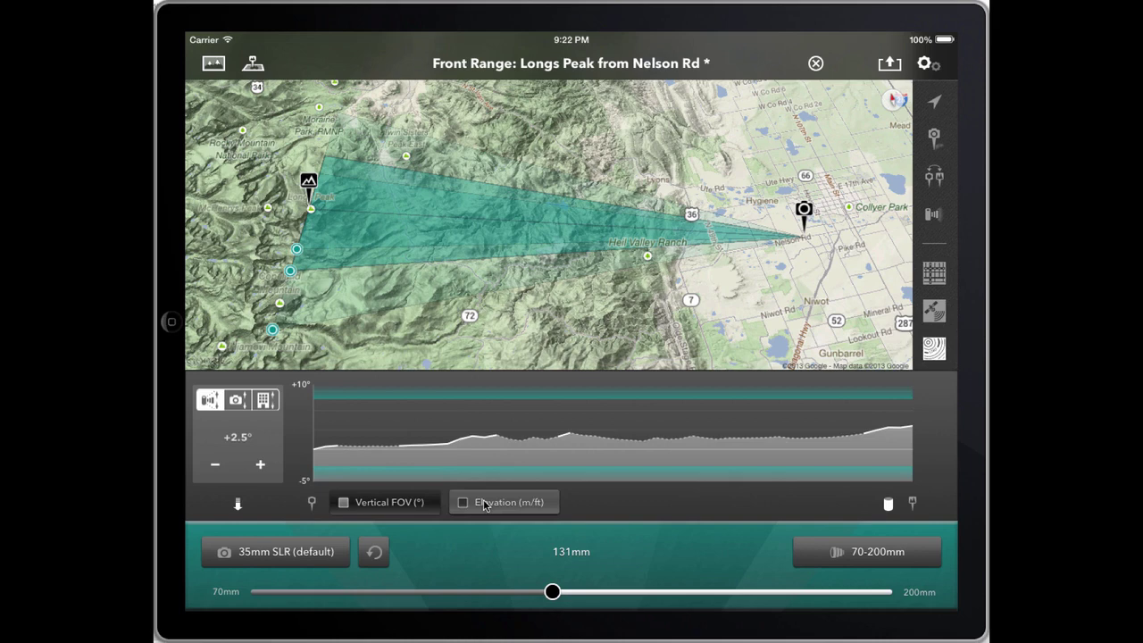
click(594, 511)
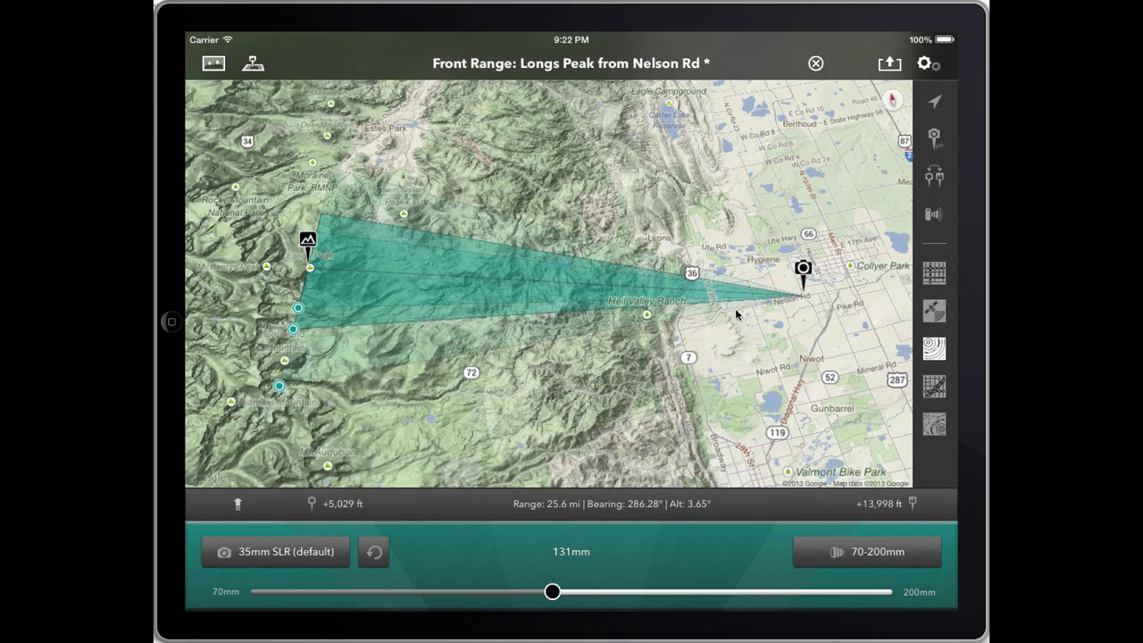
Load the Front Range plan 'Longs Peak from N49th' (138mm, 21.3 mi range) from Projects.
mouse_move(799, 294)
mouse_down()
mouse_move(715, 316)
mouse_move(748, 321)
mouse_move(730, 307)
mouse_up()
click(213, 64)
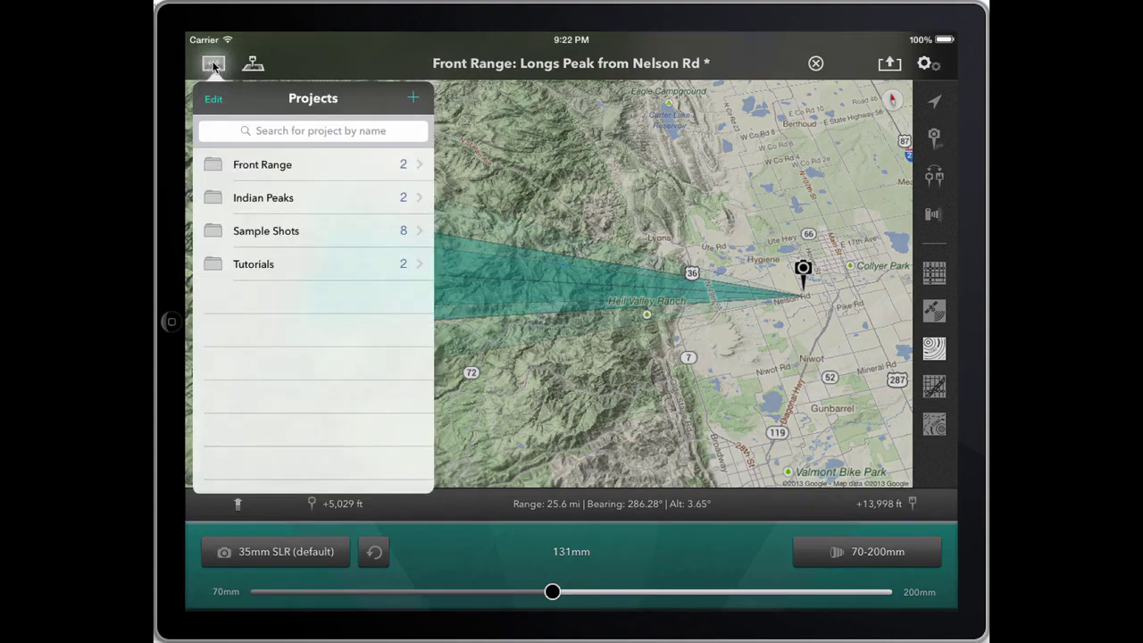
click(295, 170)
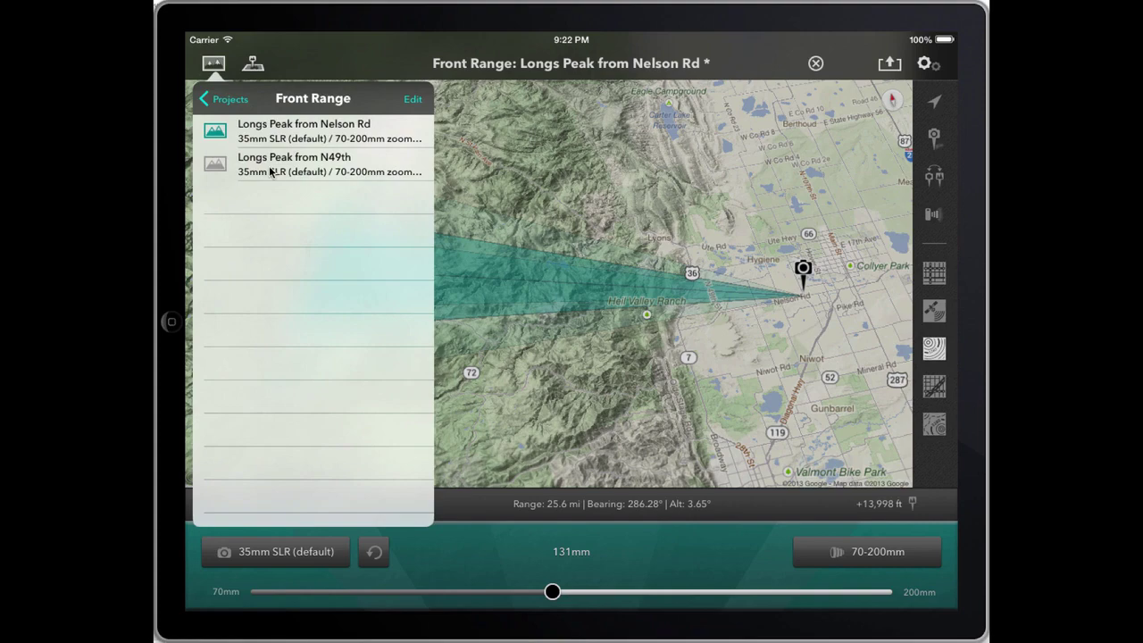
click(301, 172)
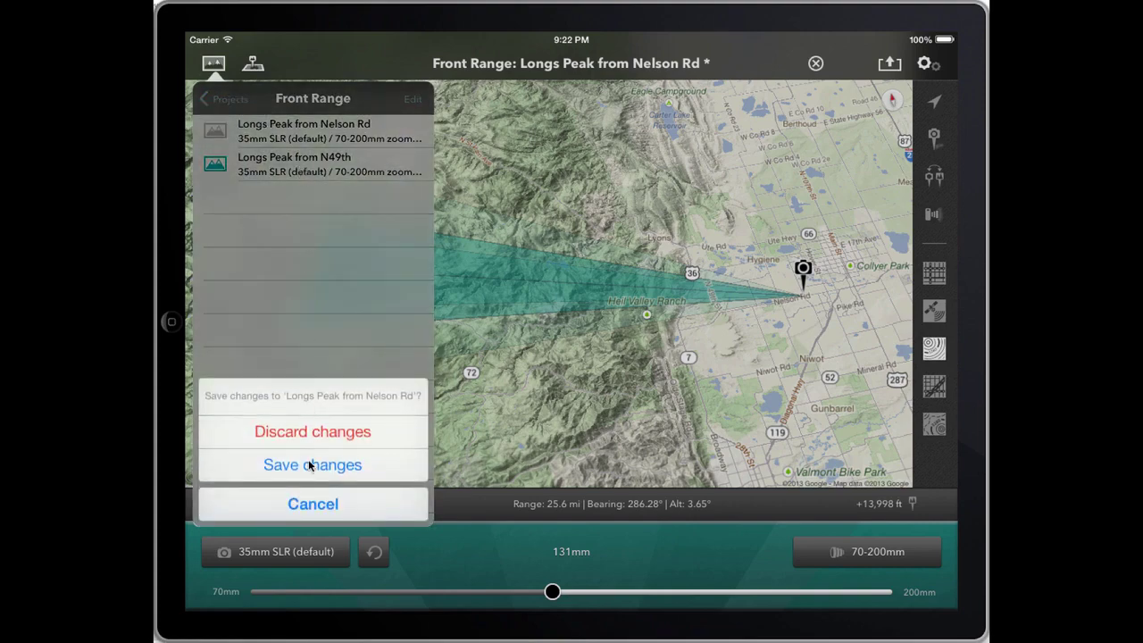
click(317, 432)
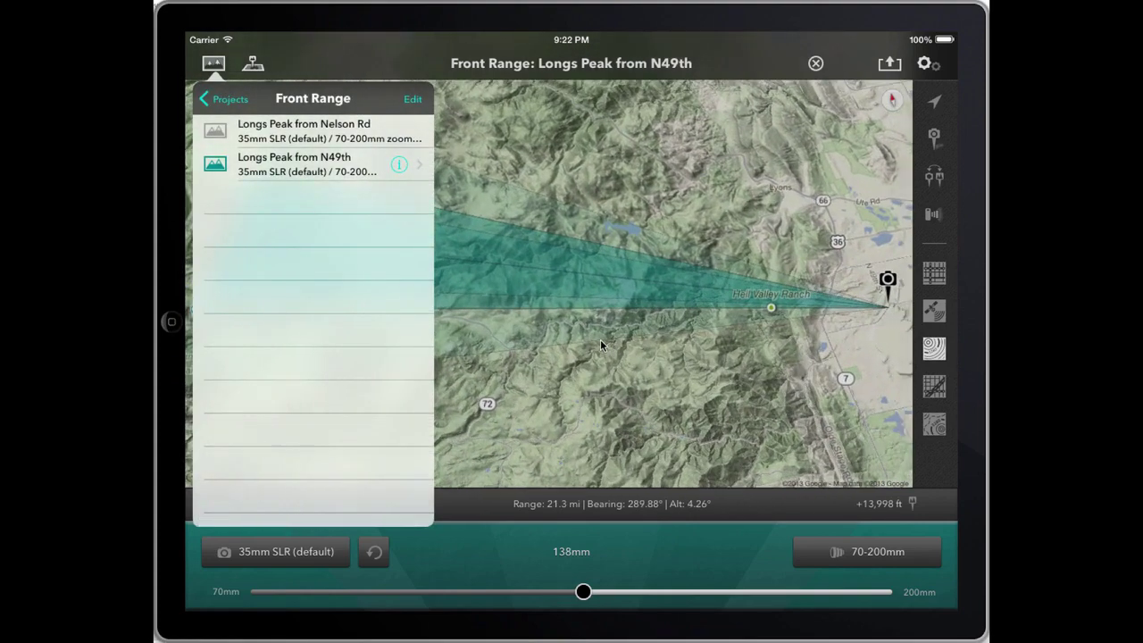
click(606, 368)
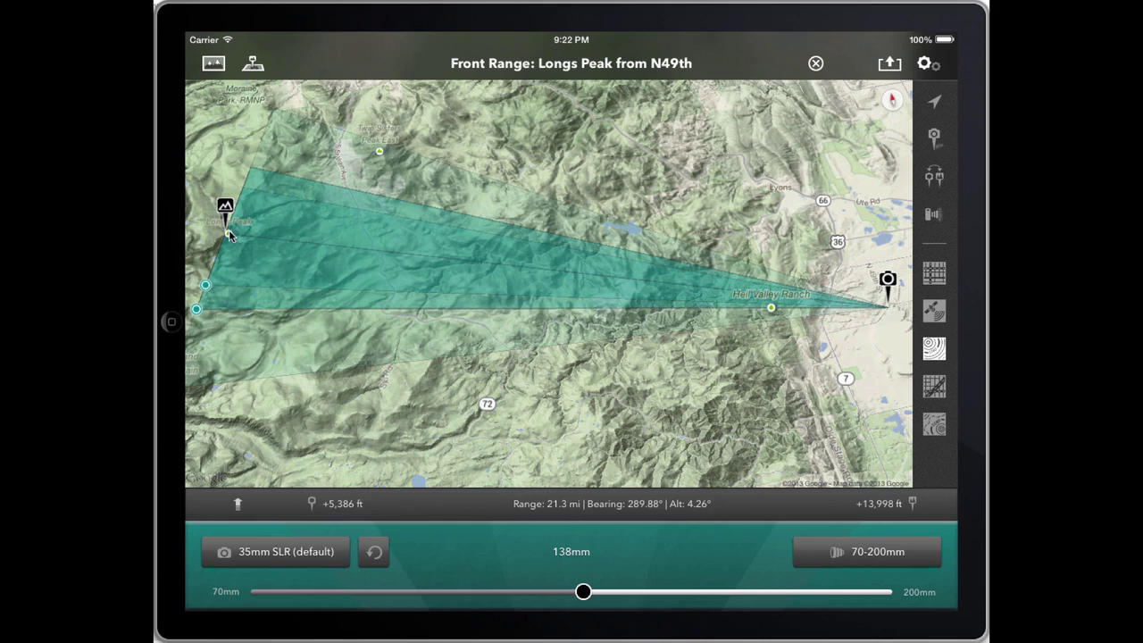
Expand the N49th line-of-sight profile, showing terrain rising from 5,300 ft to 14,000 ft.
click(744, 507)
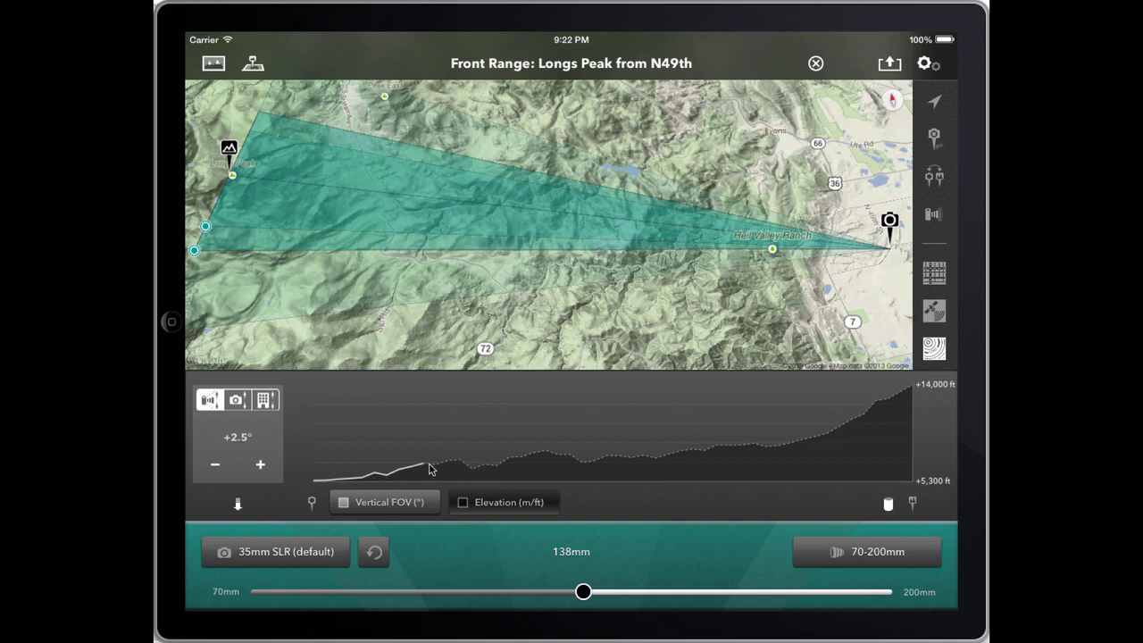
click(774, 503)
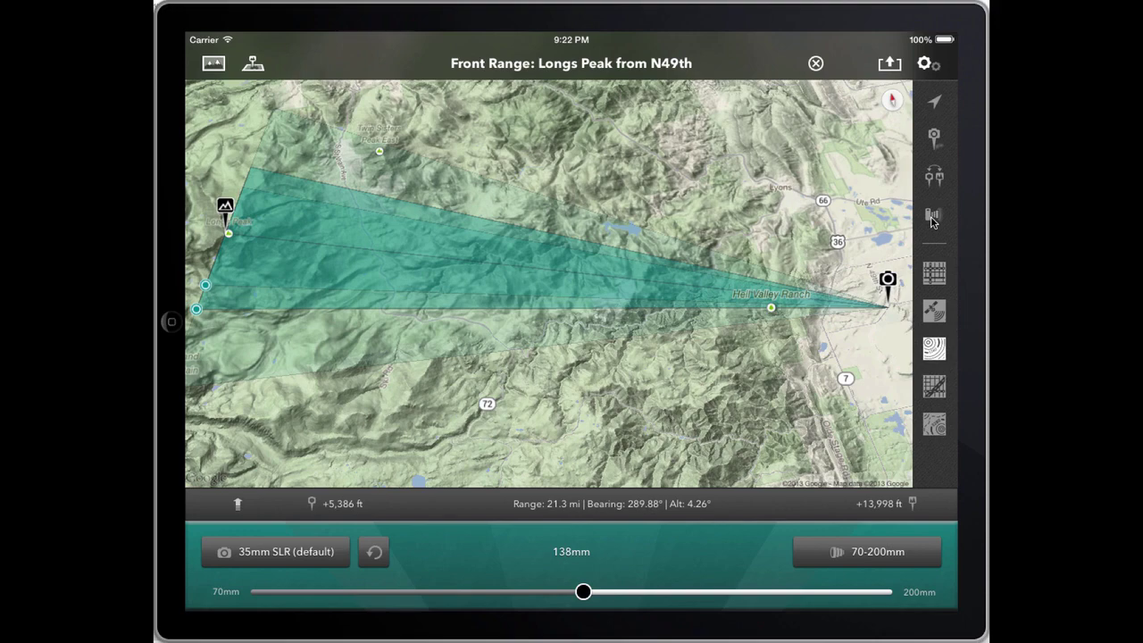
click(932, 217)
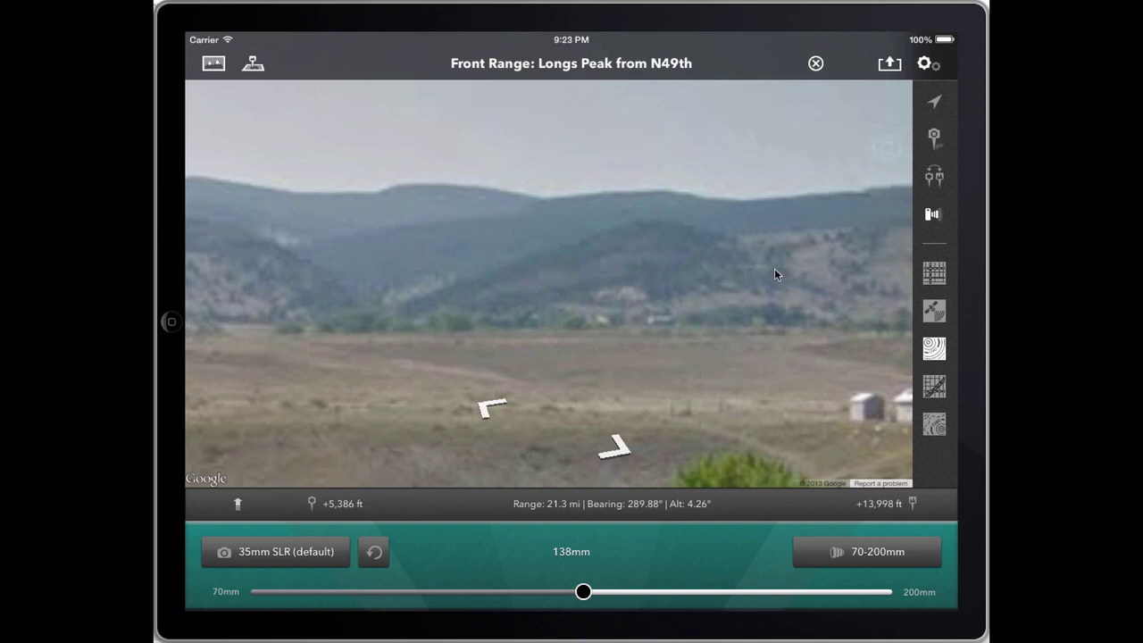
click(930, 217)
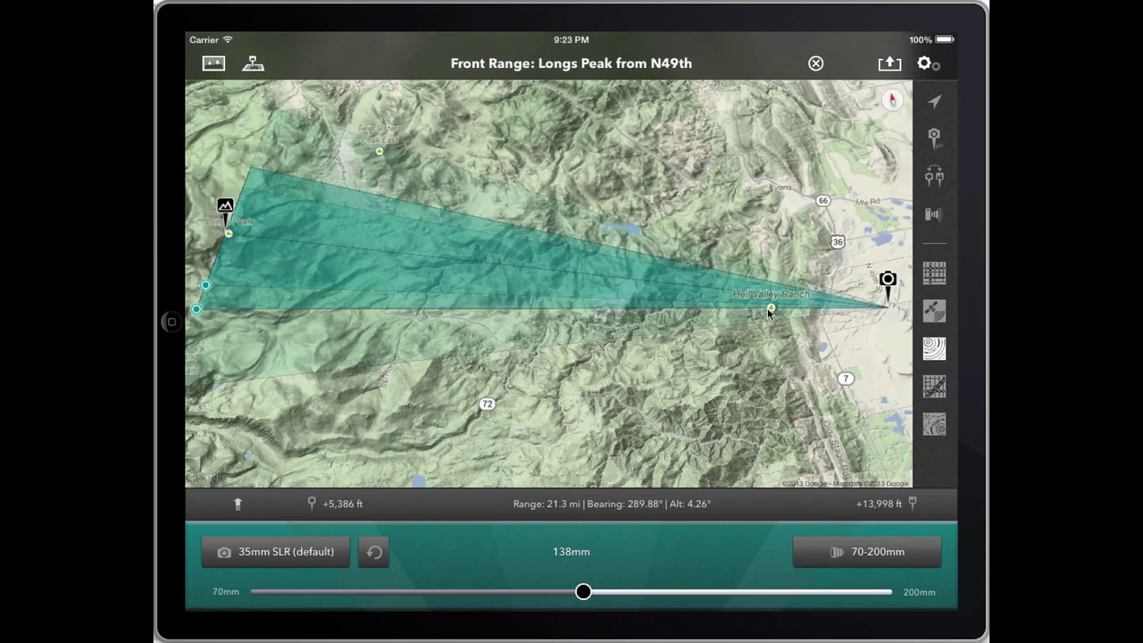
click(732, 511)
Open the N49th profile with elevation hidden, zoom into the angle scale, then back out to -5° to +10°.
click(430, 511)
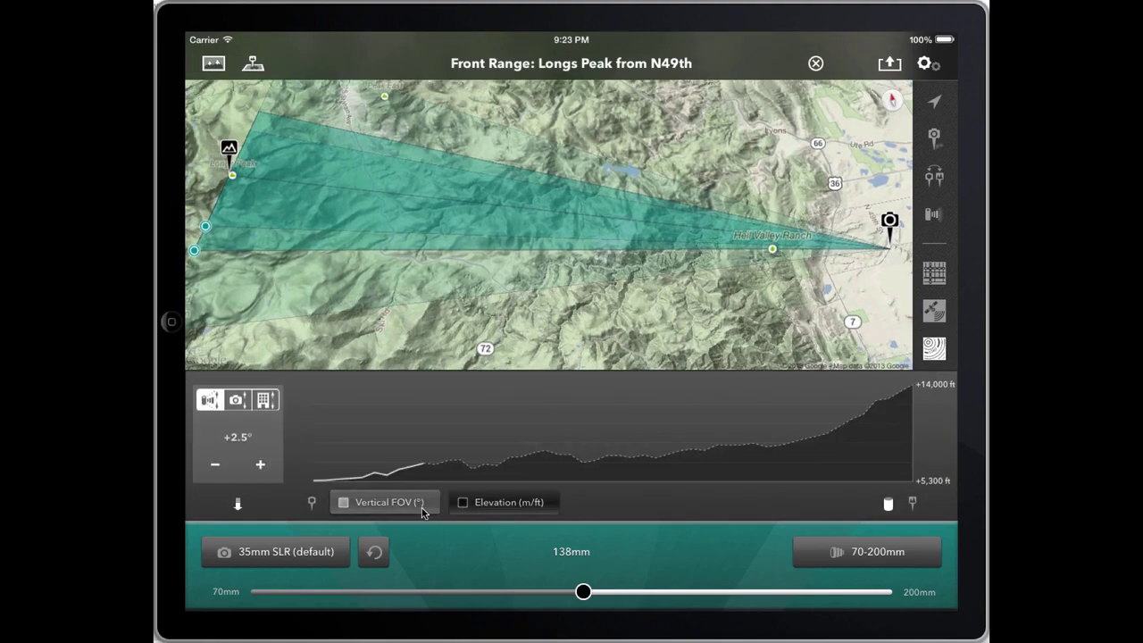
click(476, 505)
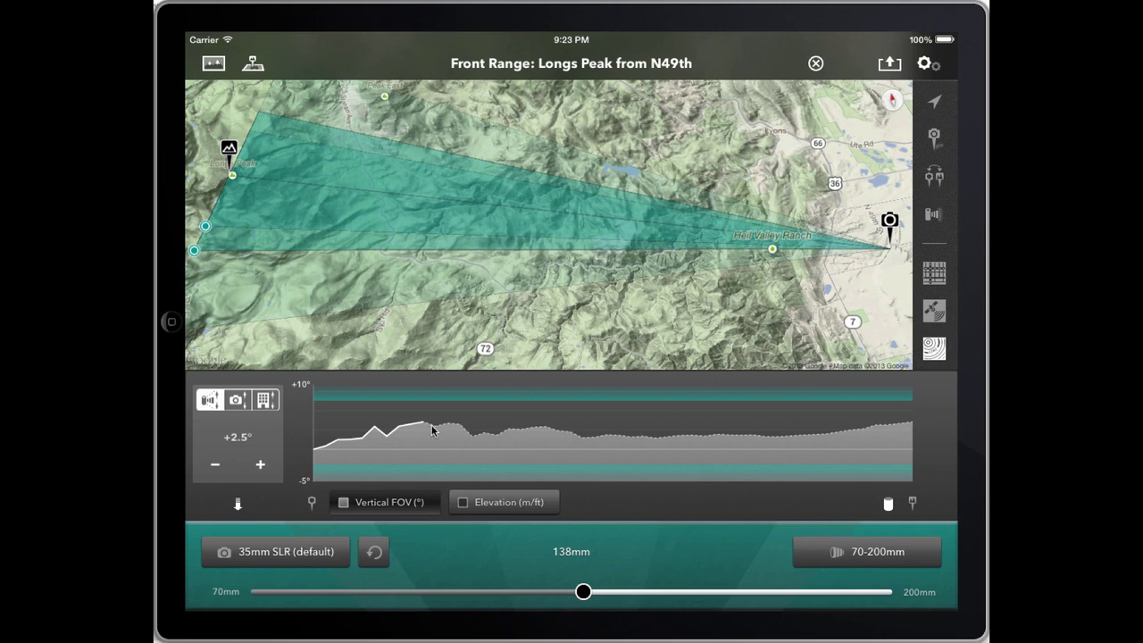
double_click(335, 420)
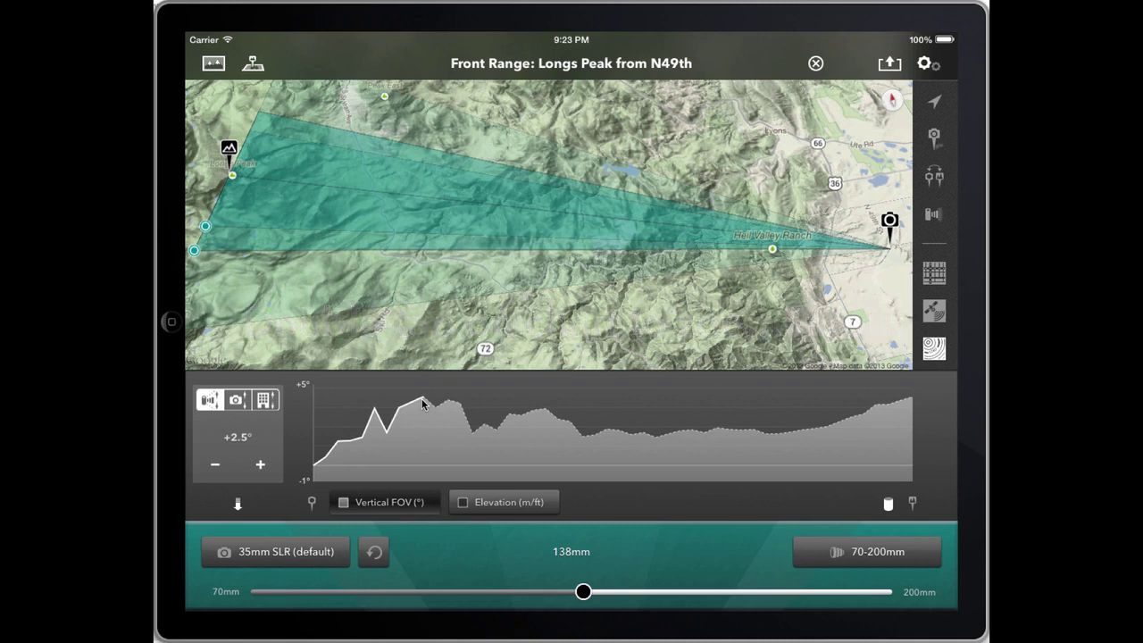
click(913, 399)
click(368, 455)
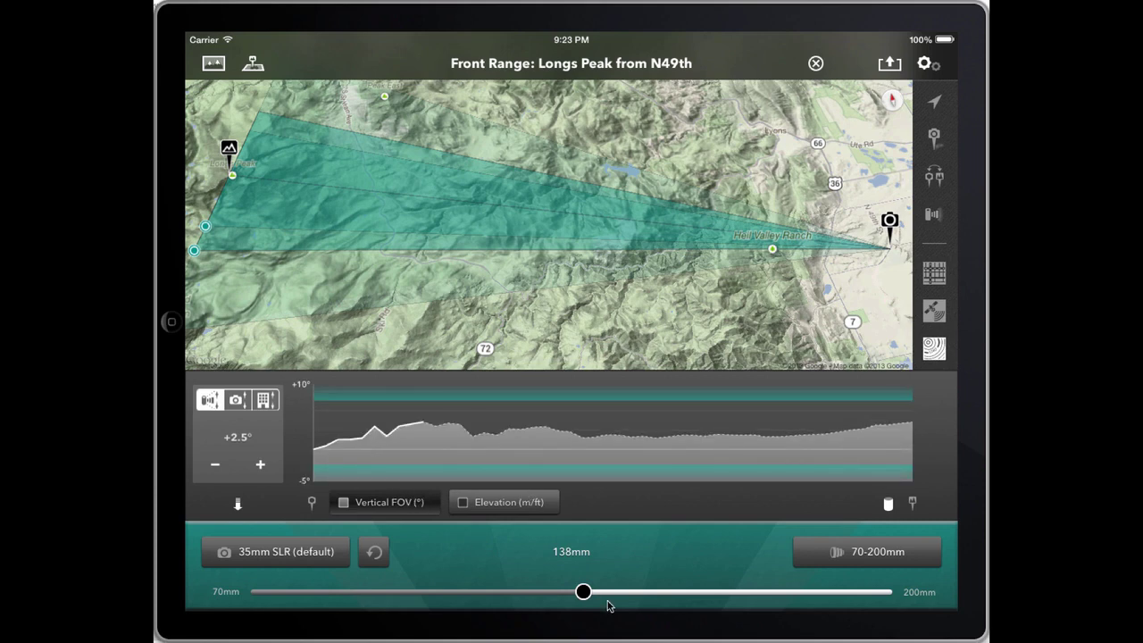
Preview a 181mm framing in Street View, then settle the lens back at 133mm.
drag(582, 592, 795, 592)
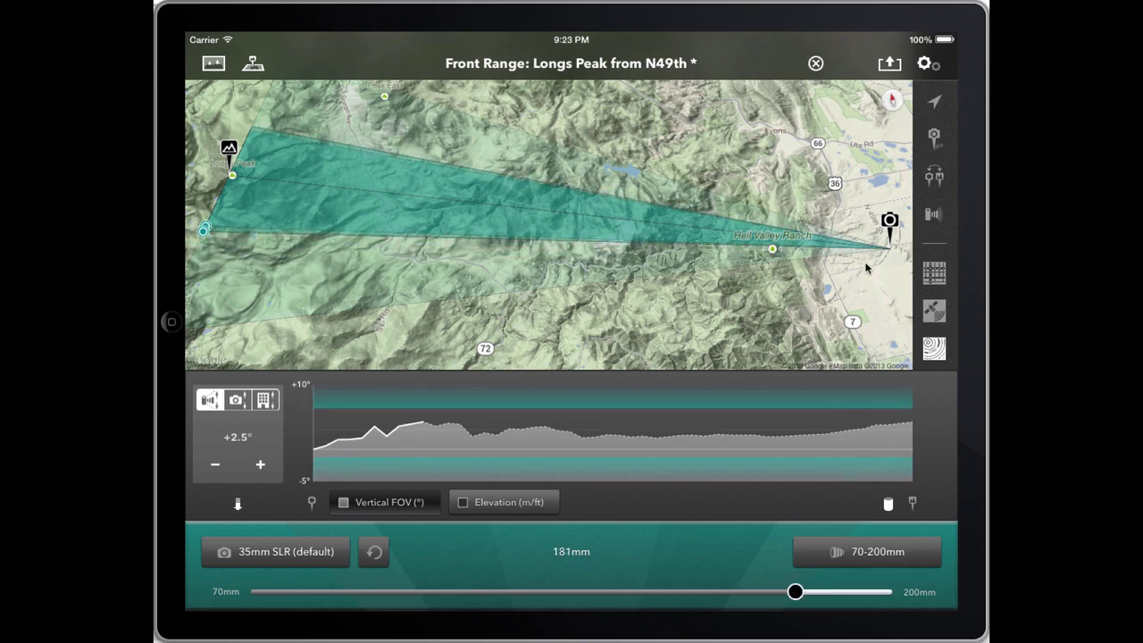
click(932, 215)
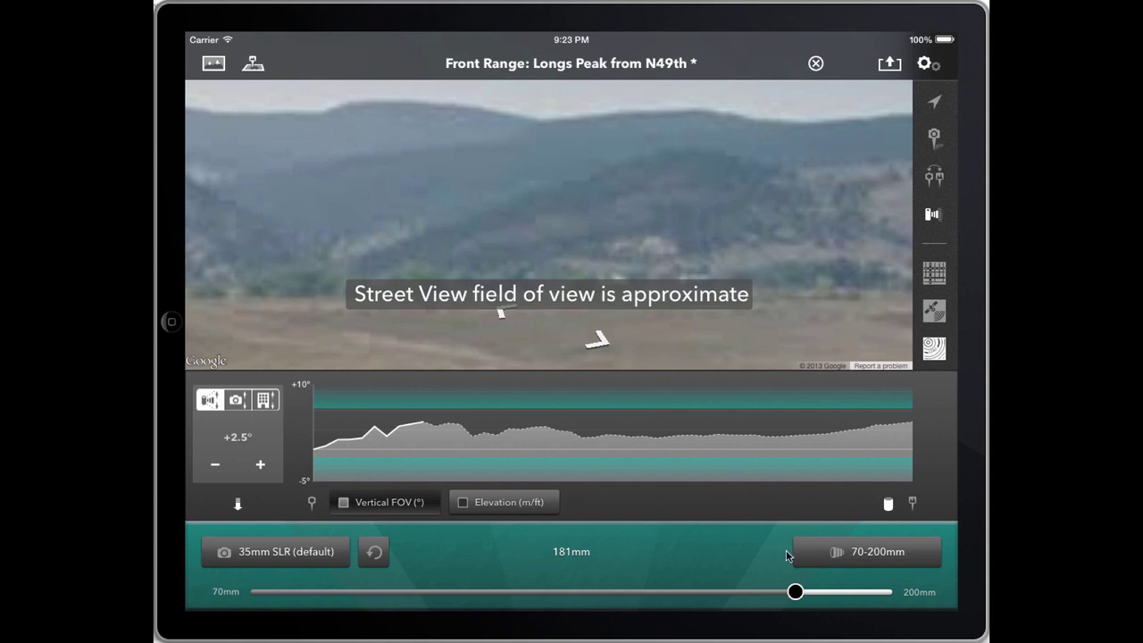
drag(795, 592, 566, 599)
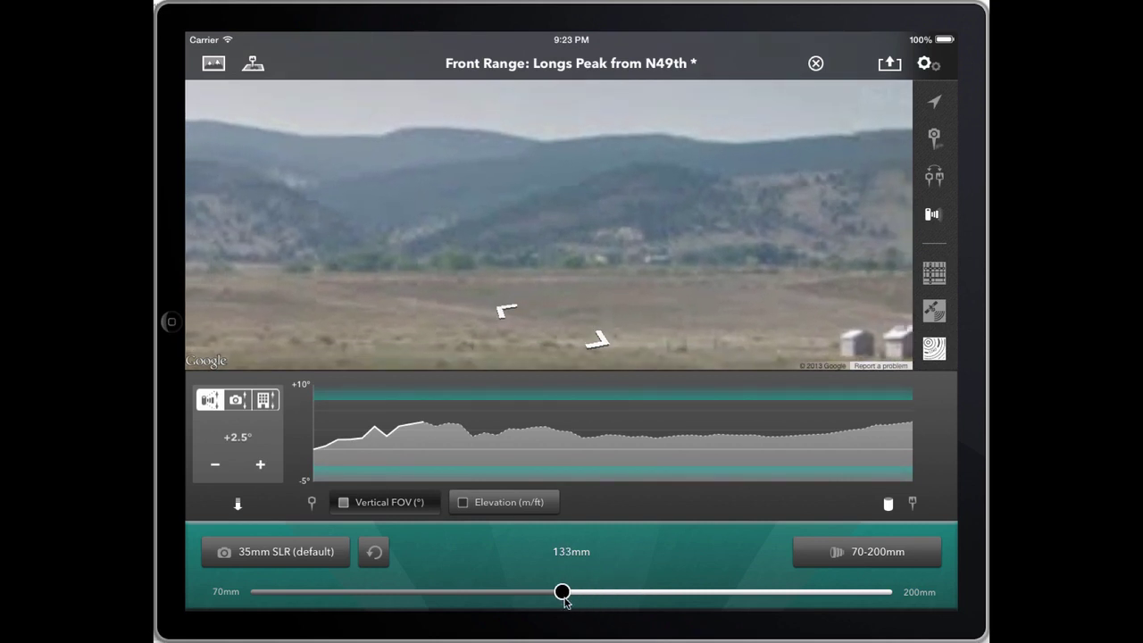
click(936, 214)
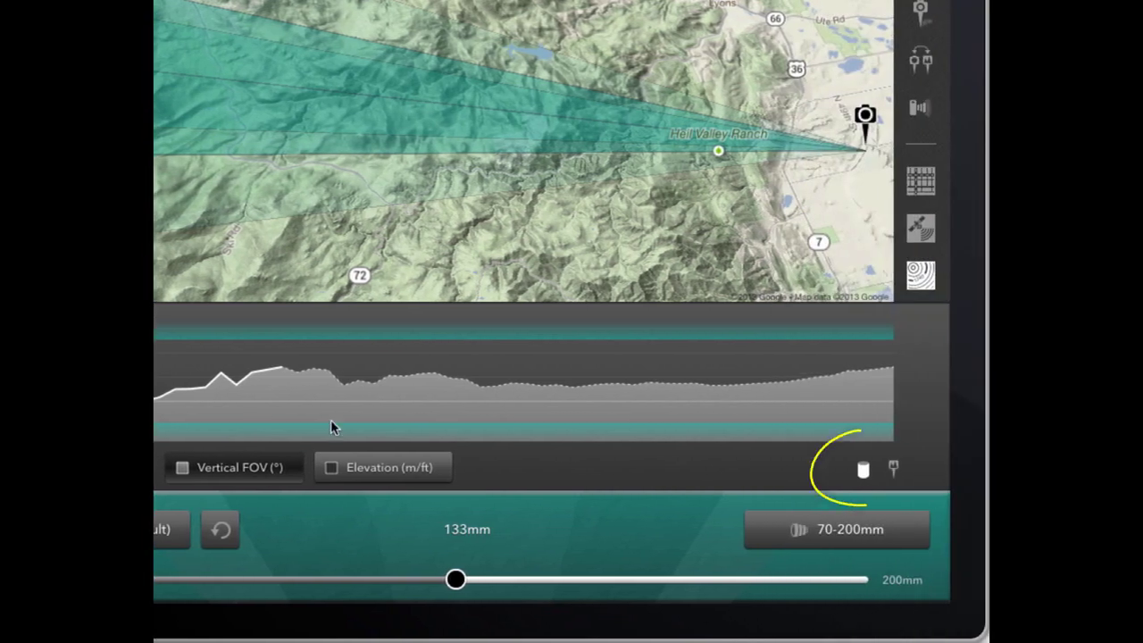
Switch the profile's elevation data source to Google Elevation.
click(864, 470)
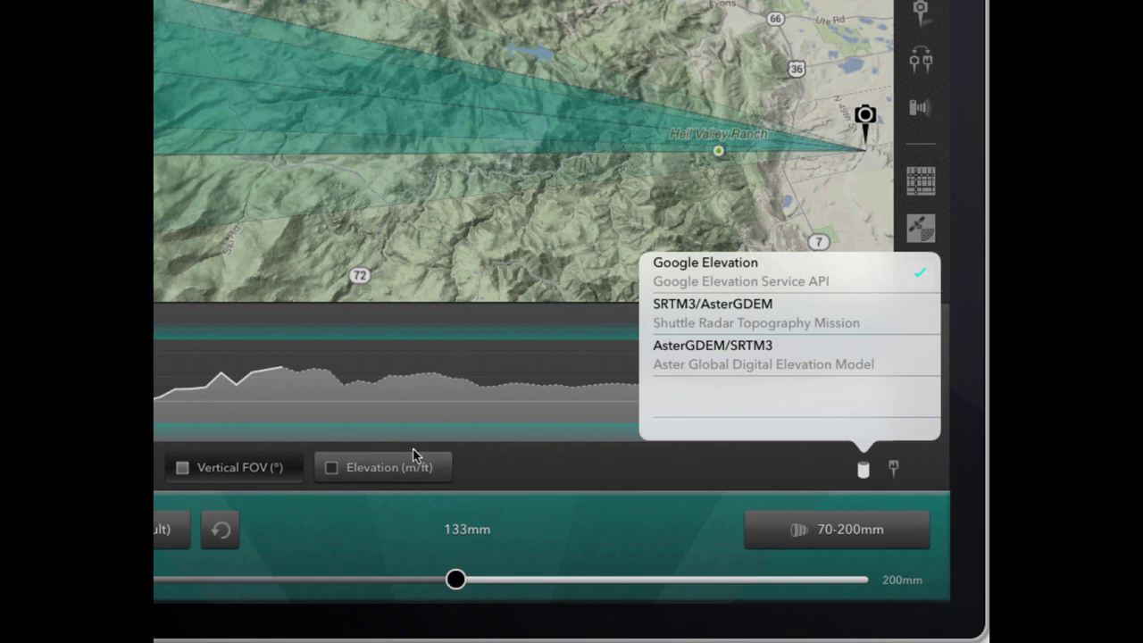
click(527, 467)
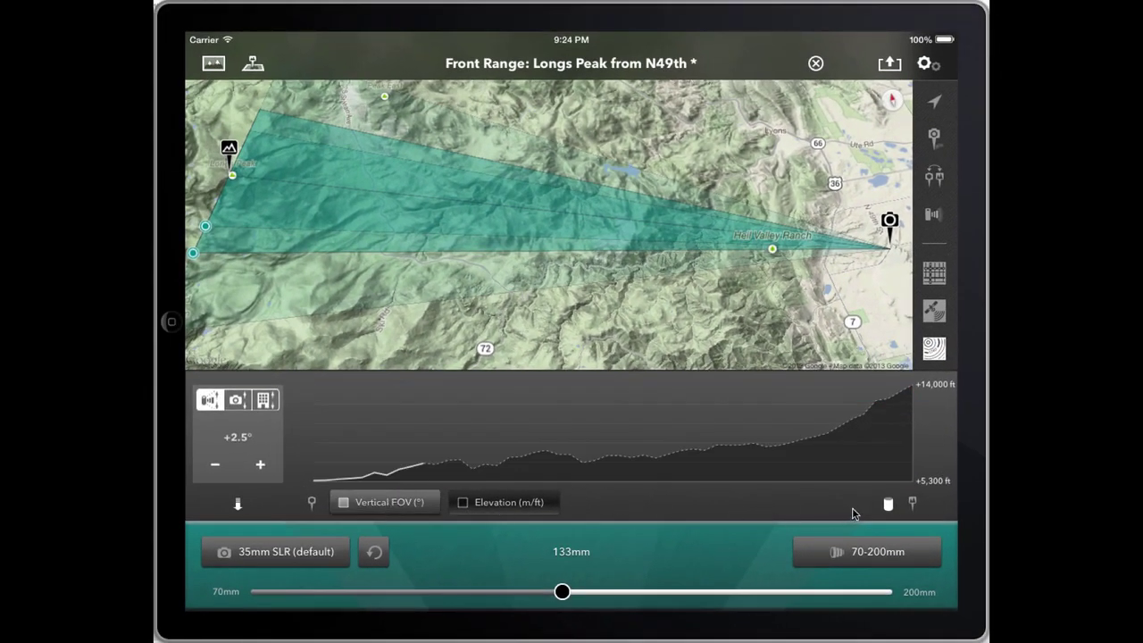
click(889, 504)
click(833, 381)
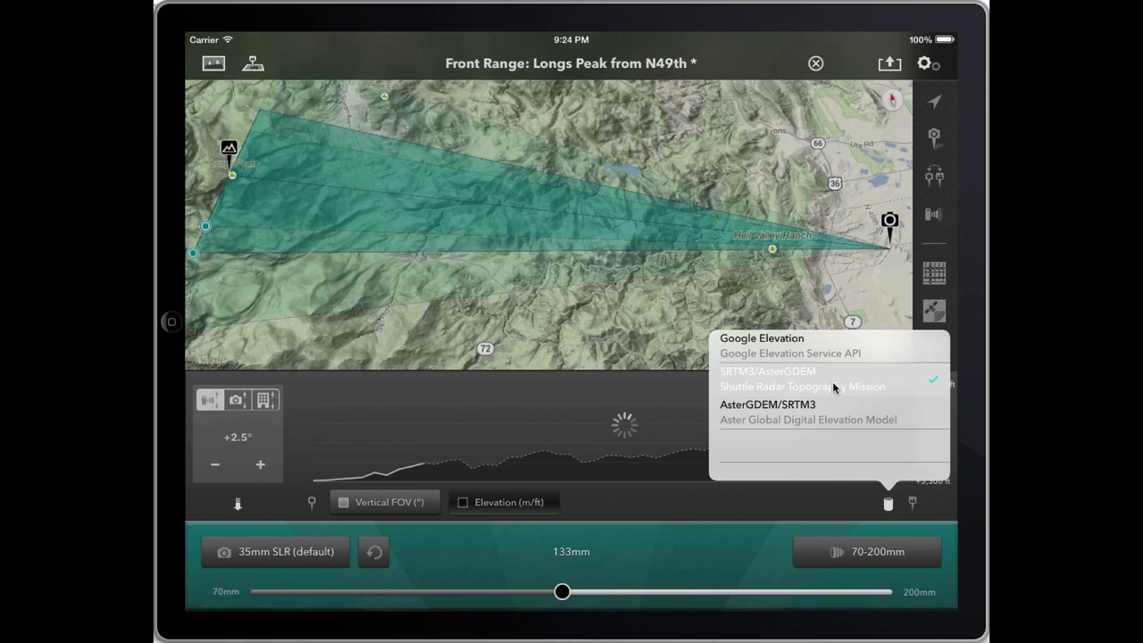
click(848, 503)
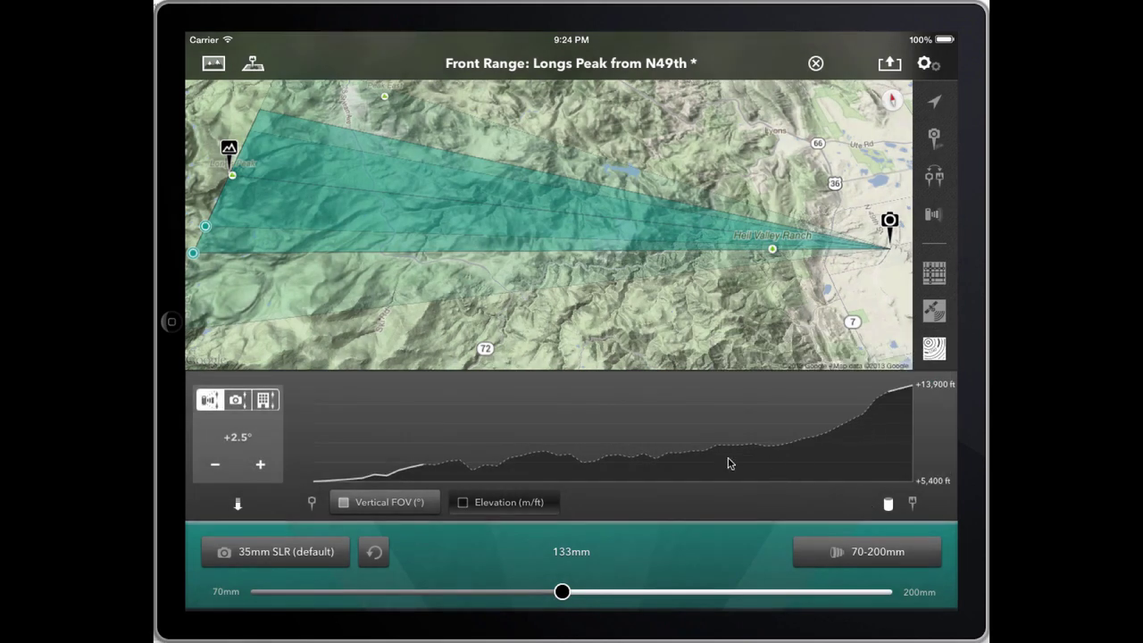
click(888, 503)
click(824, 414)
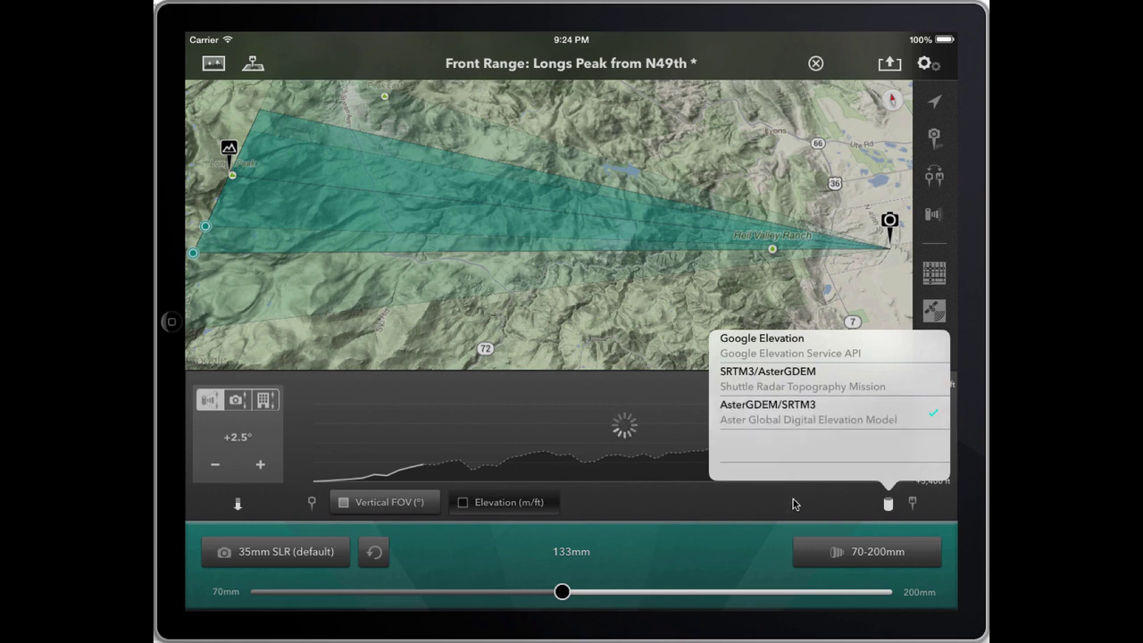
click(792, 504)
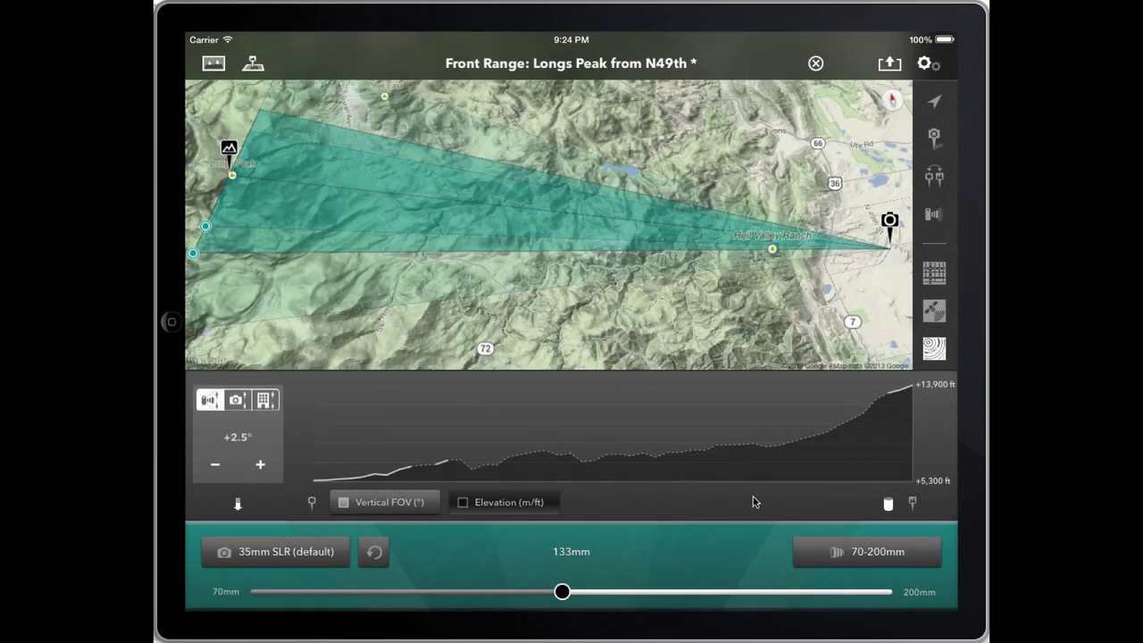
click(887, 504)
click(821, 349)
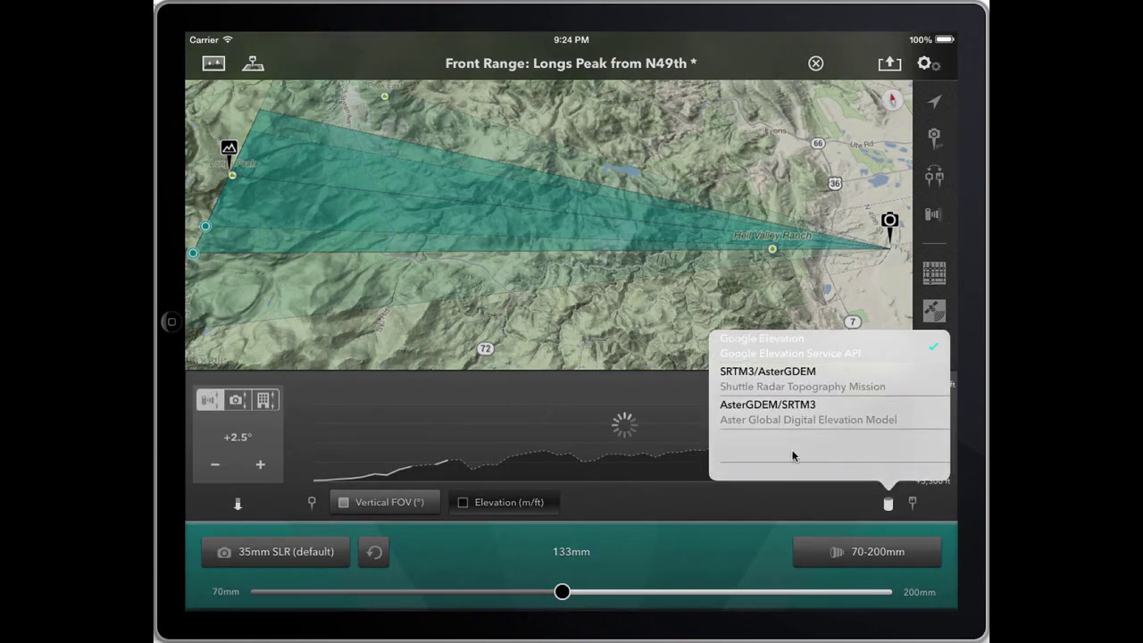
click(765, 497)
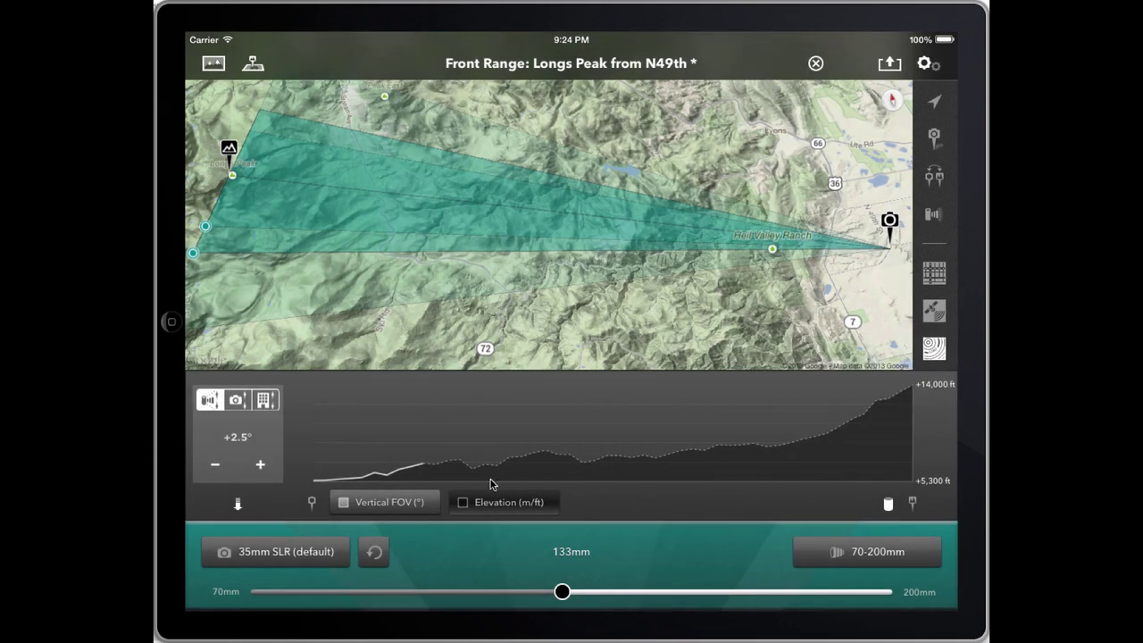